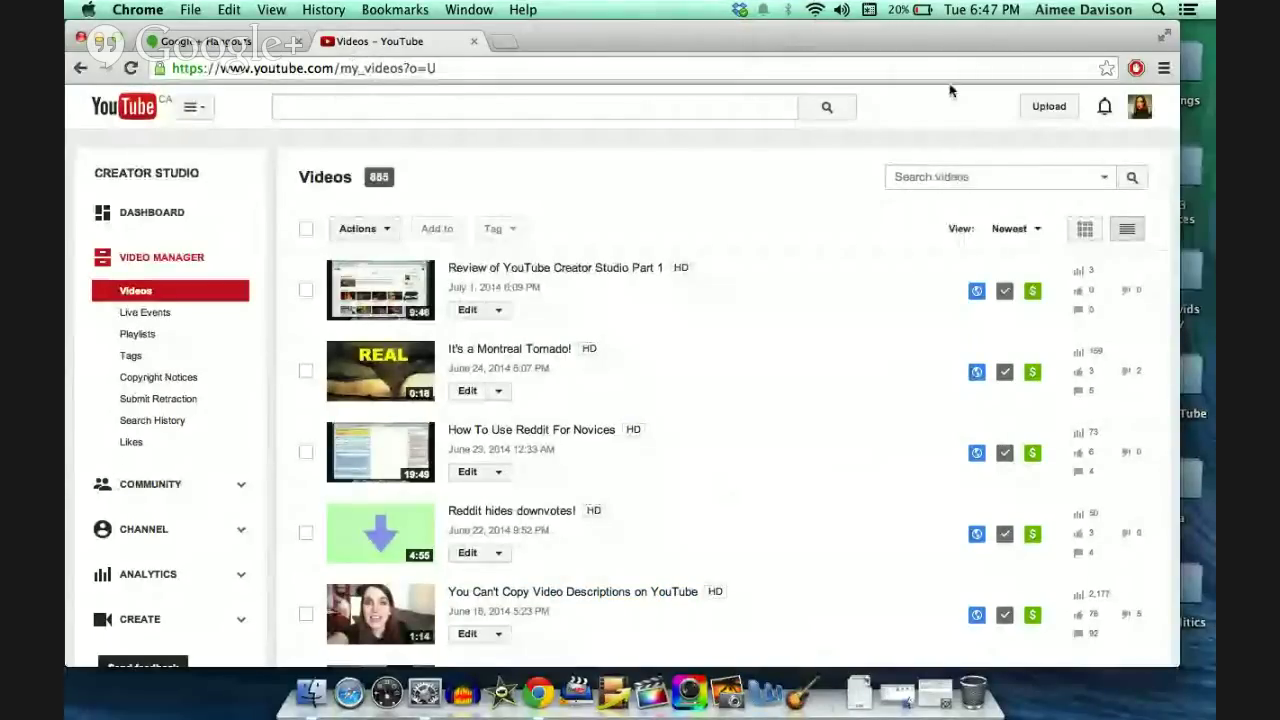
# Open the channel's linked Google+ page by choosing its profile photo in the avatar dropdown.
pyautogui.click(1136, 113)
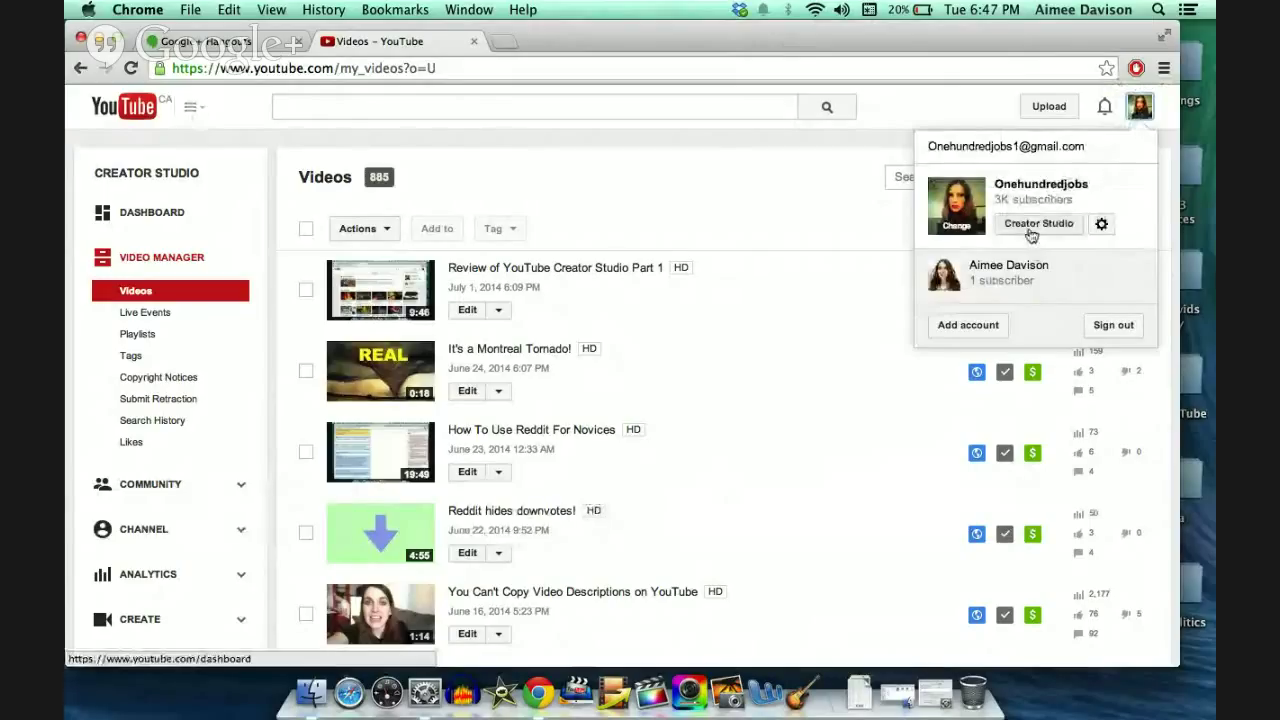
pyautogui.click(961, 209)
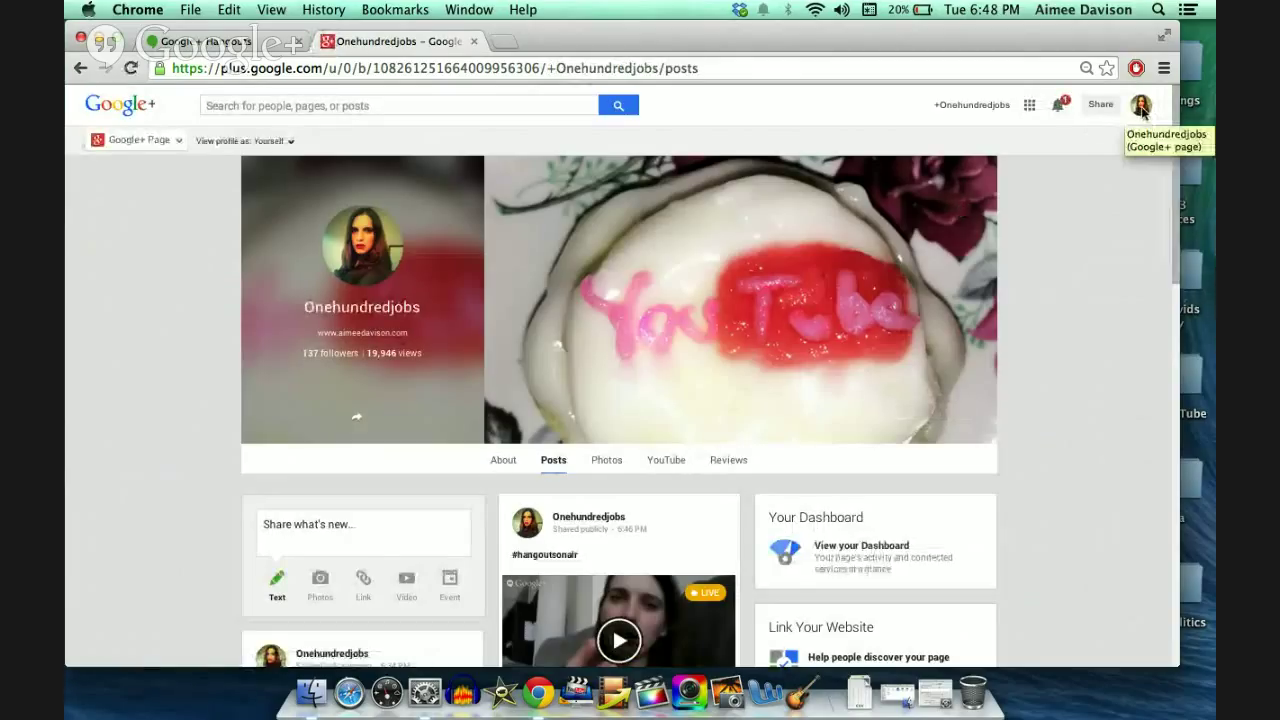
# Choose My Business from the Google+ avatar menu to show the page's dashboard.
pyautogui.click(1142, 108)
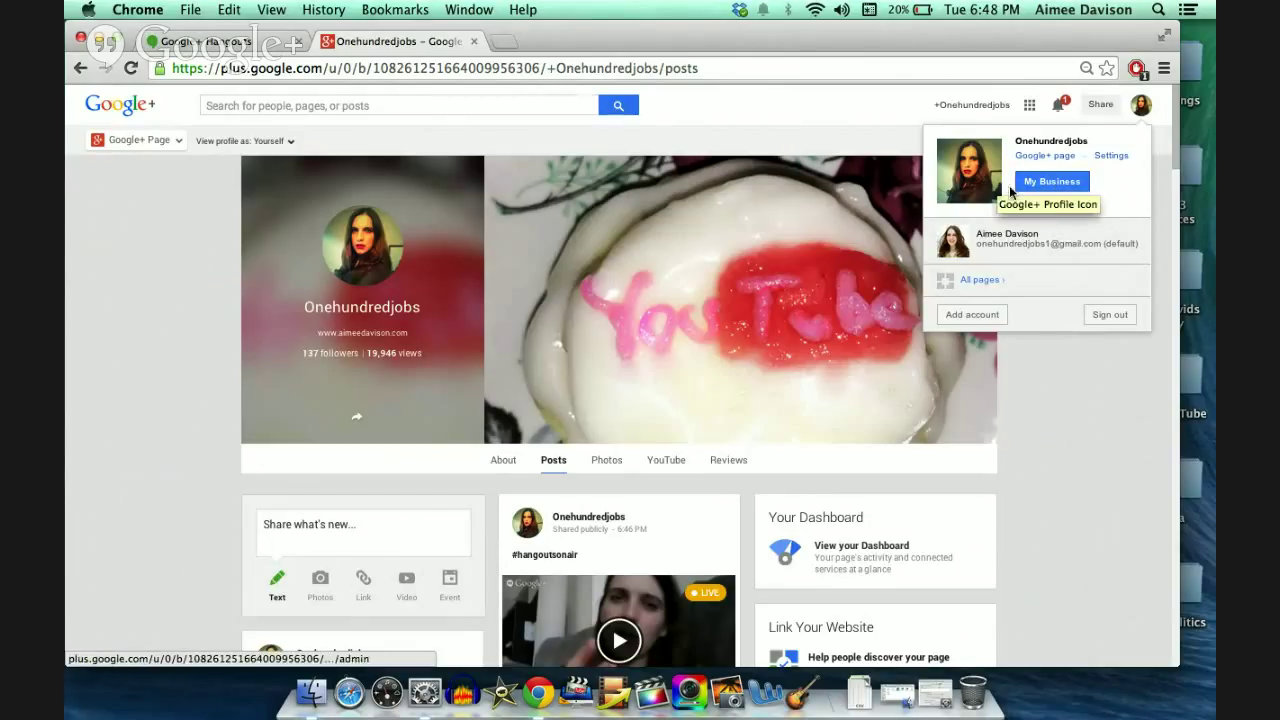
pyautogui.click(1078, 182)
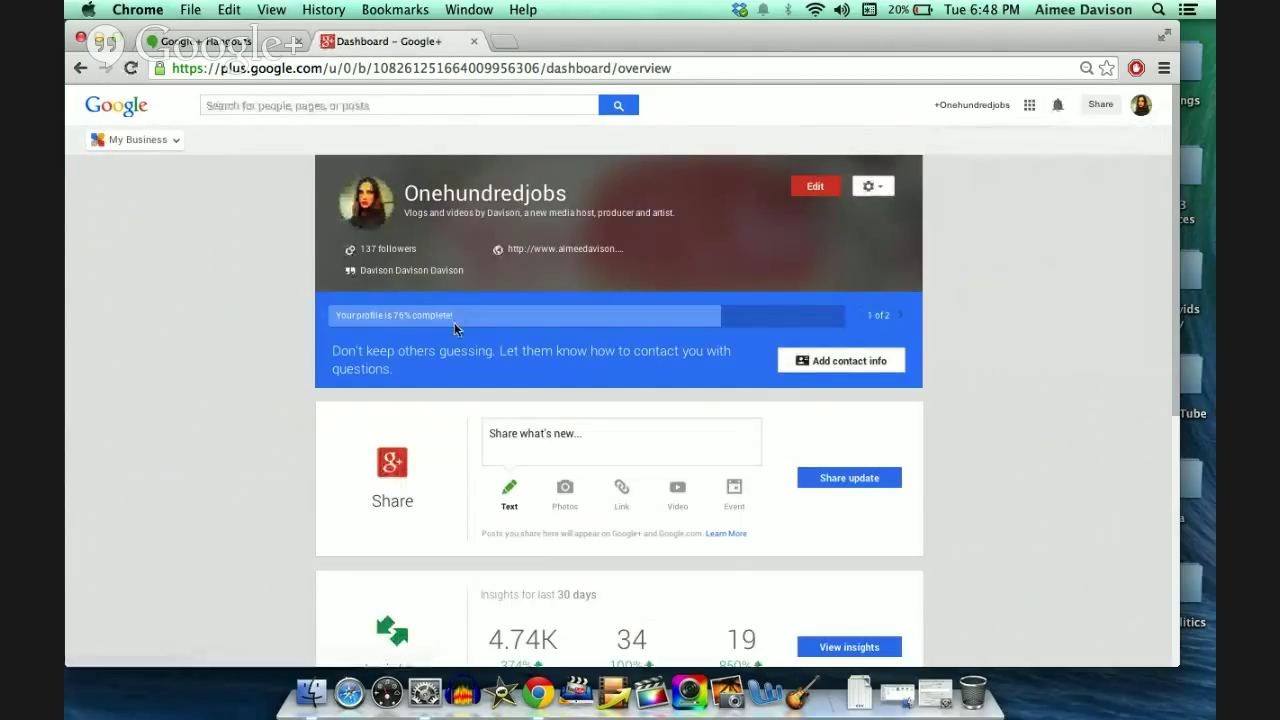
pyautogui.click(424, 317)
pyautogui.scroll(-3, 195, 360)
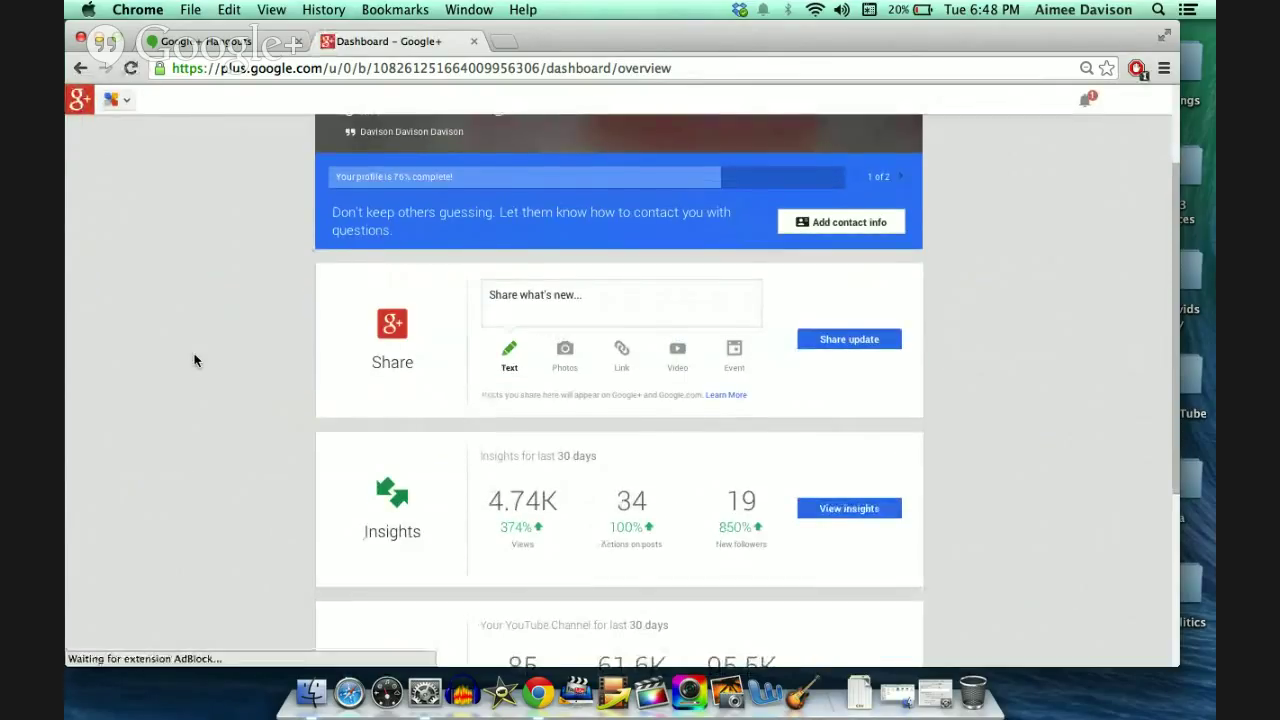
pyautogui.scroll(-1, 195, 360)
pyautogui.scroll(-1, 195, 360)
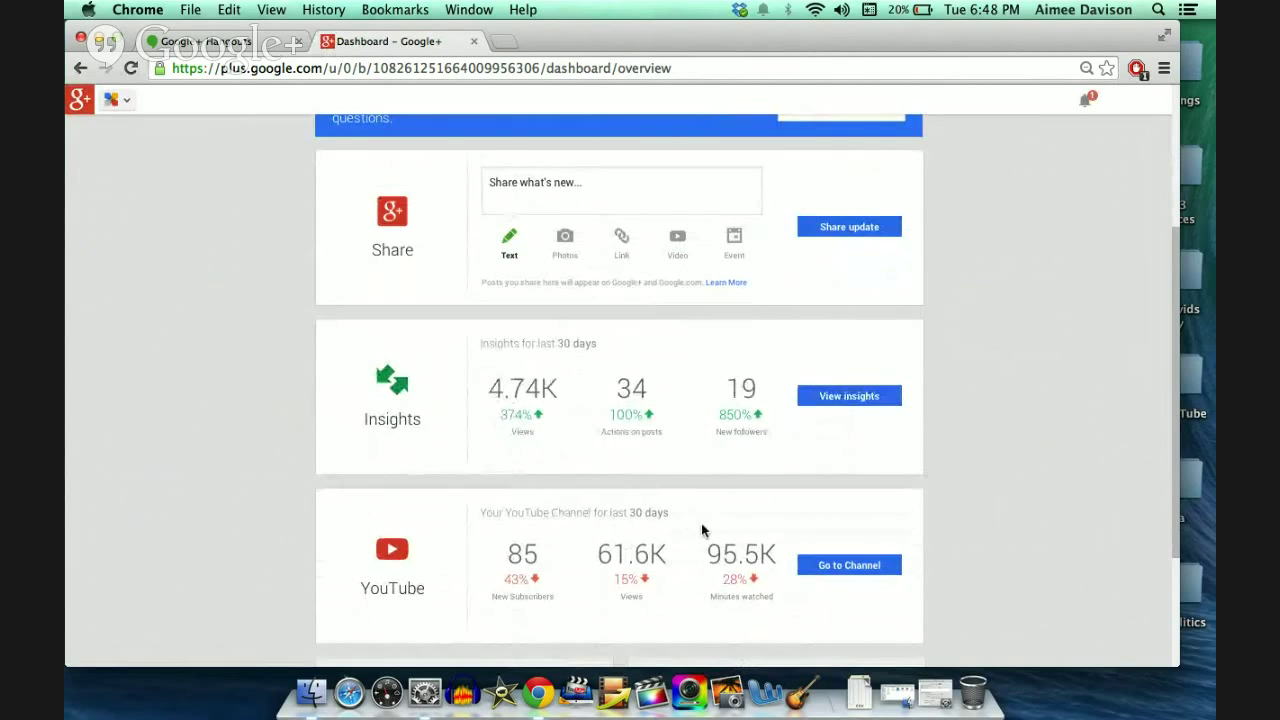
pyautogui.scroll(-1, 573, 414)
pyautogui.scroll(3, 573, 414)
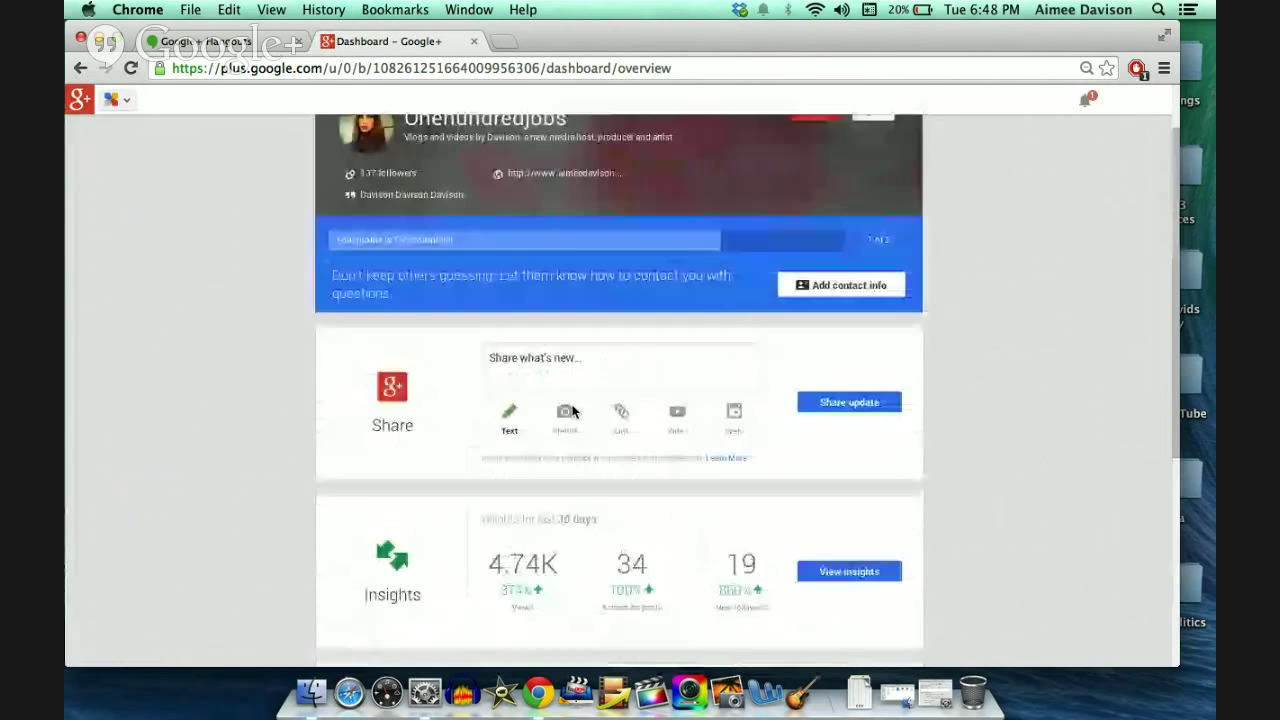
pyautogui.scroll(-4, 573, 412)
pyautogui.scroll(-2, 574, 410)
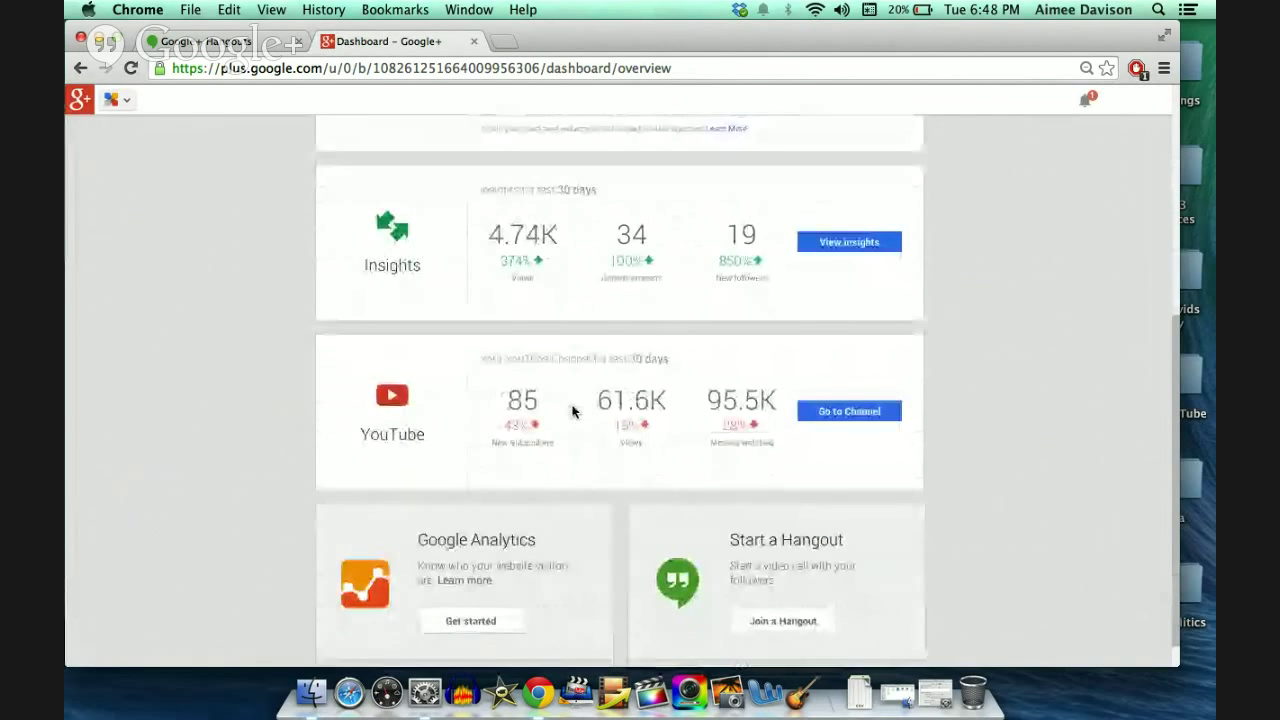
pyautogui.scroll(-1, 520, 420)
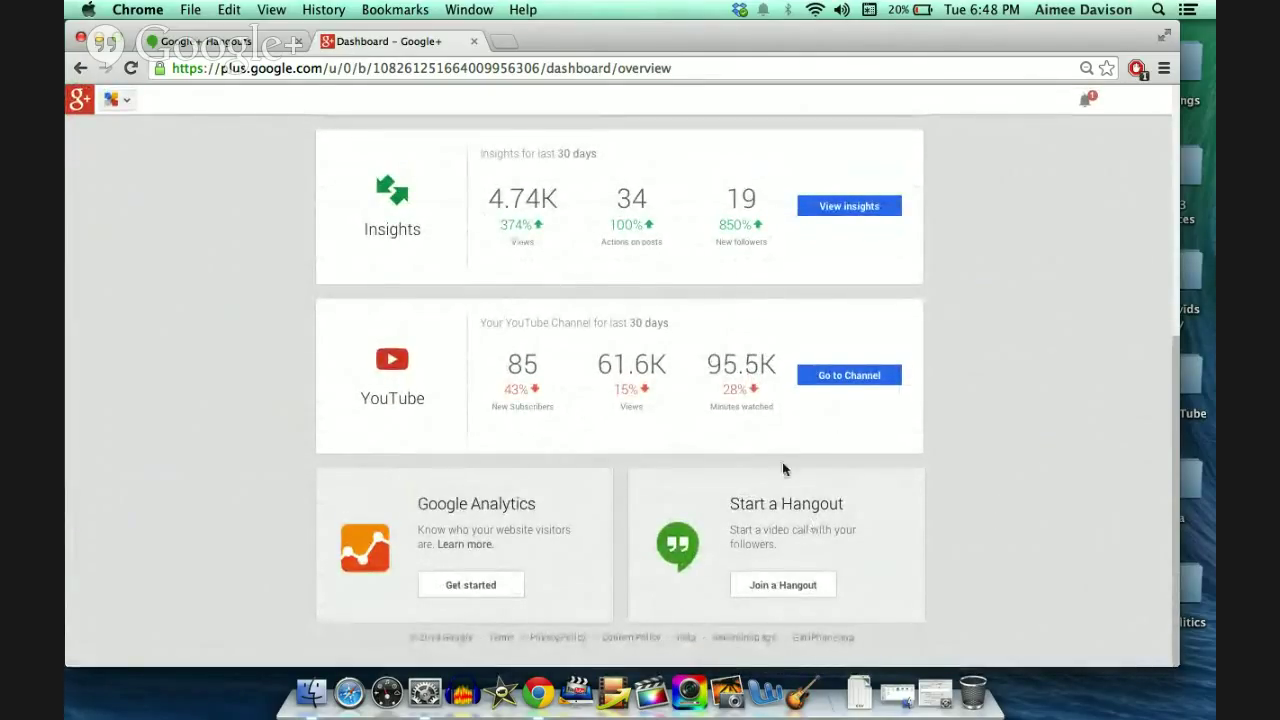
pyautogui.rightClick(722, 451)
pyautogui.click(752, 494)
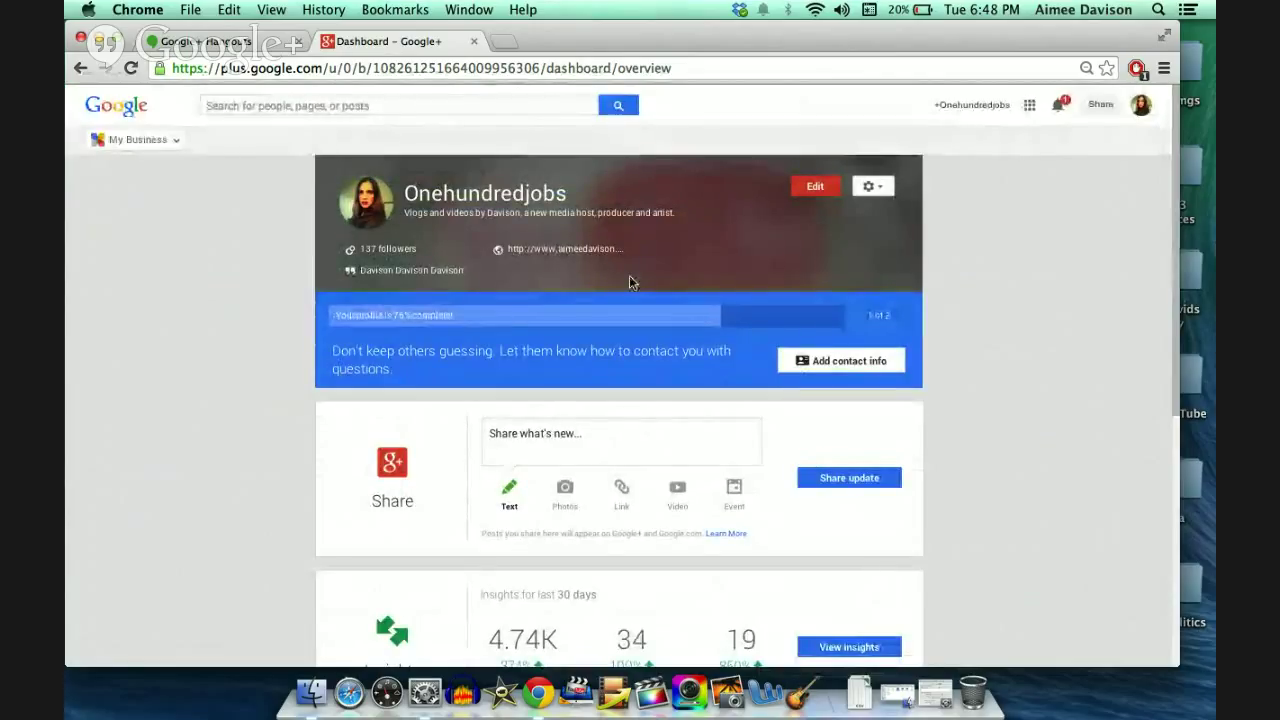
# Abandon the Contact details dialog and bring up the gear options list beside Edit.
pyautogui.click(842, 362)
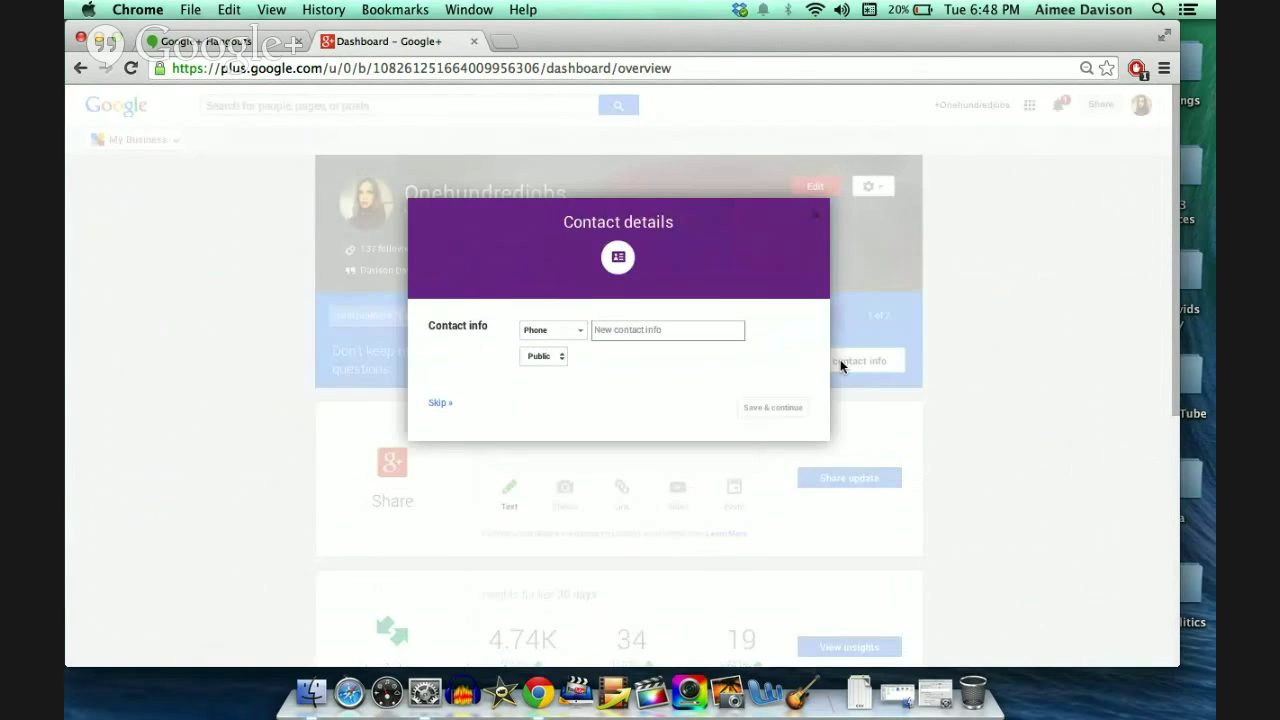
pyautogui.click(816, 222)
pyautogui.click(878, 192)
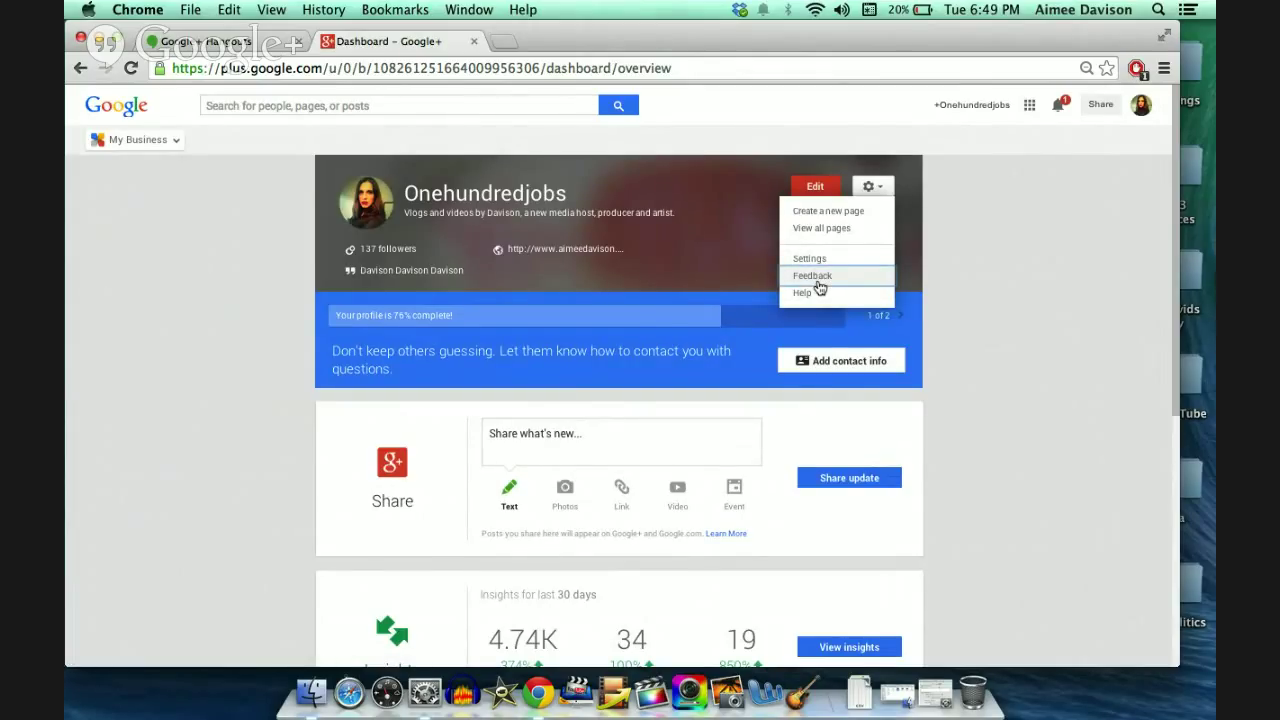
# Submit Google Feedback 'MAKE GOOGLE+ SEPARATE FROM THE YOUTUBES PLEASE.' with the dashboard's top highlighted.
pyautogui.click(818, 287)
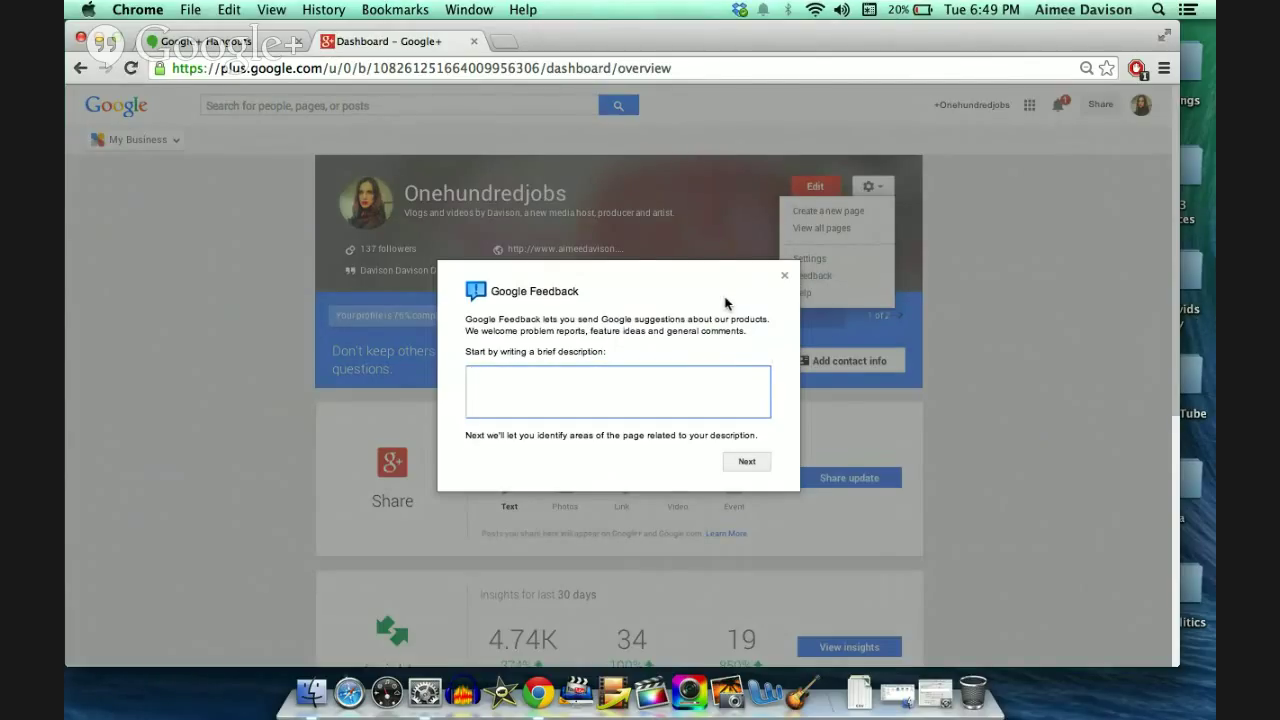
pyautogui.write('MAKE GOOGLE+ SEPARATE FROM THE YOUTUBES PLEASE.')
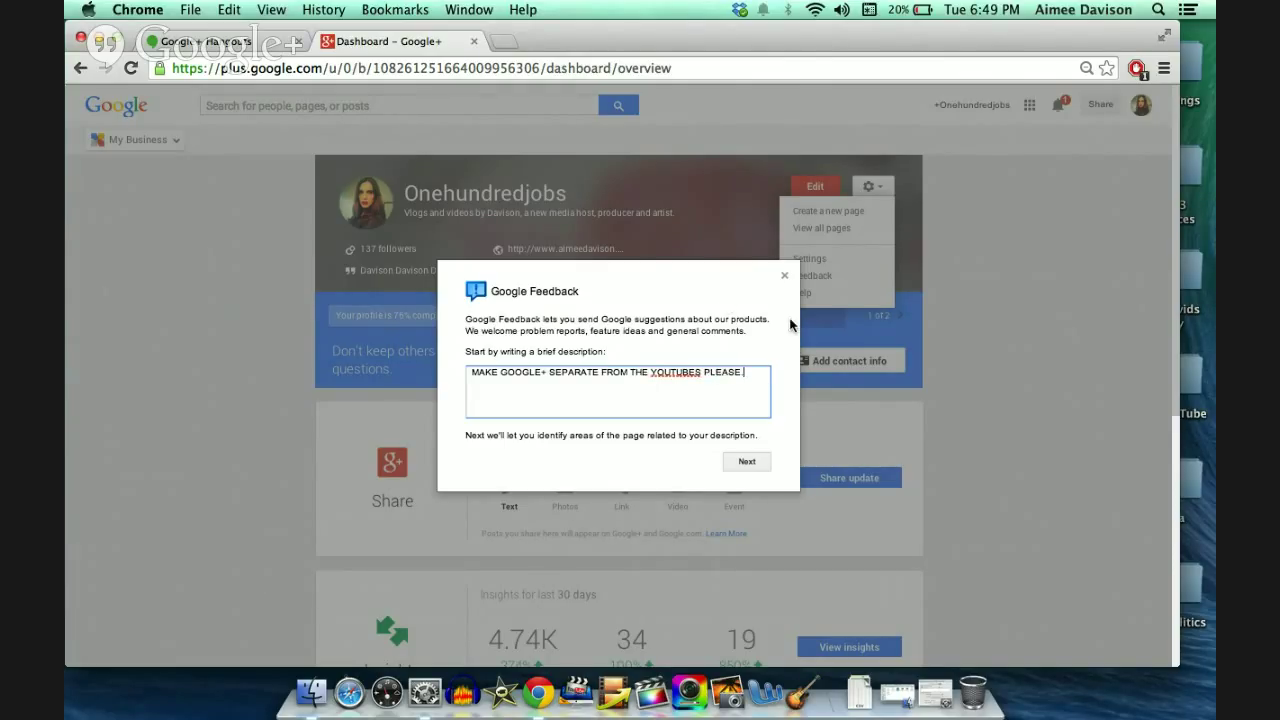
pyautogui.click(747, 462)
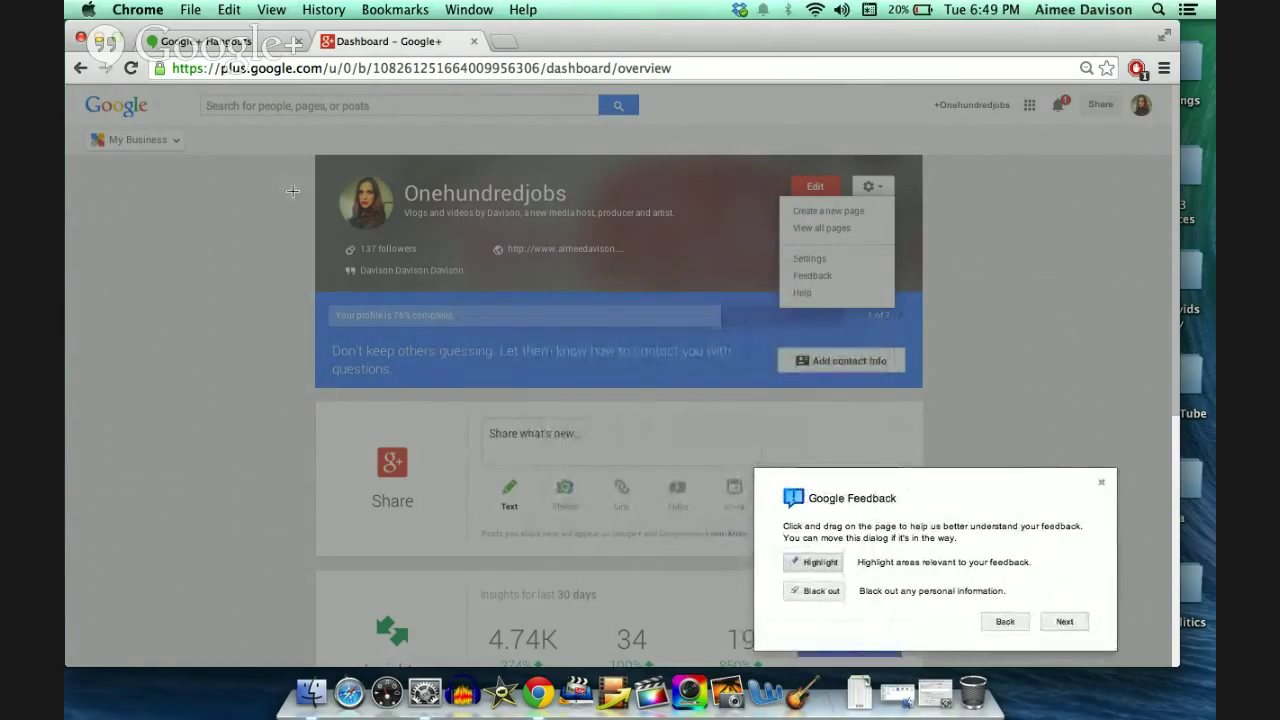
pyautogui.moveTo(251, 133); pyautogui.dragTo(1070, 478)
pyautogui.moveTo(830, 565); pyautogui.dragTo(1042, 491)
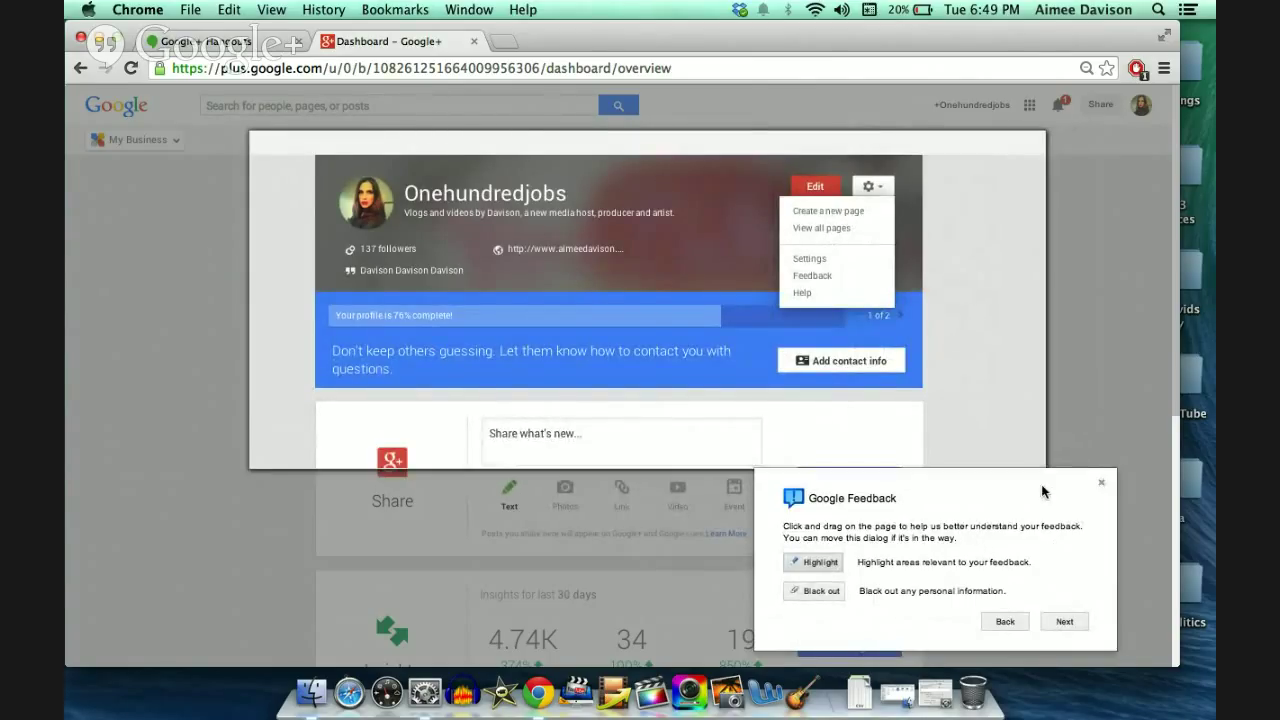
pyautogui.click(1065, 624)
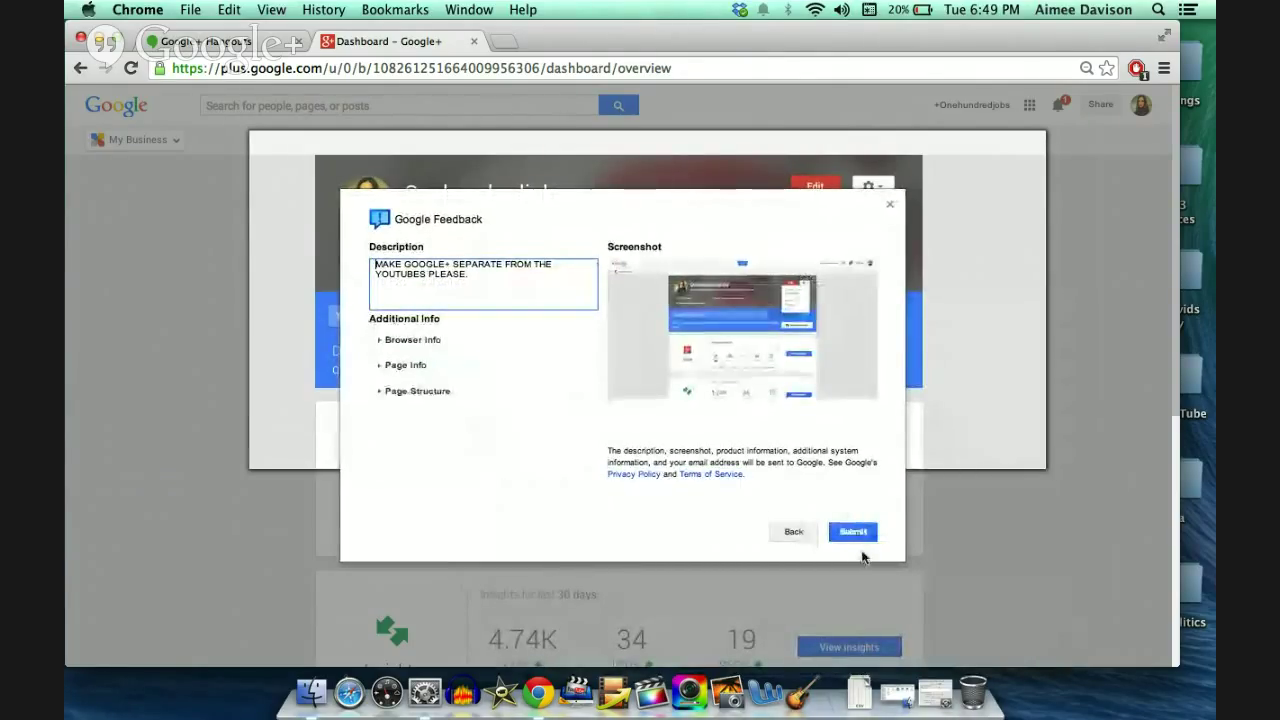
pyautogui.click(858, 538)
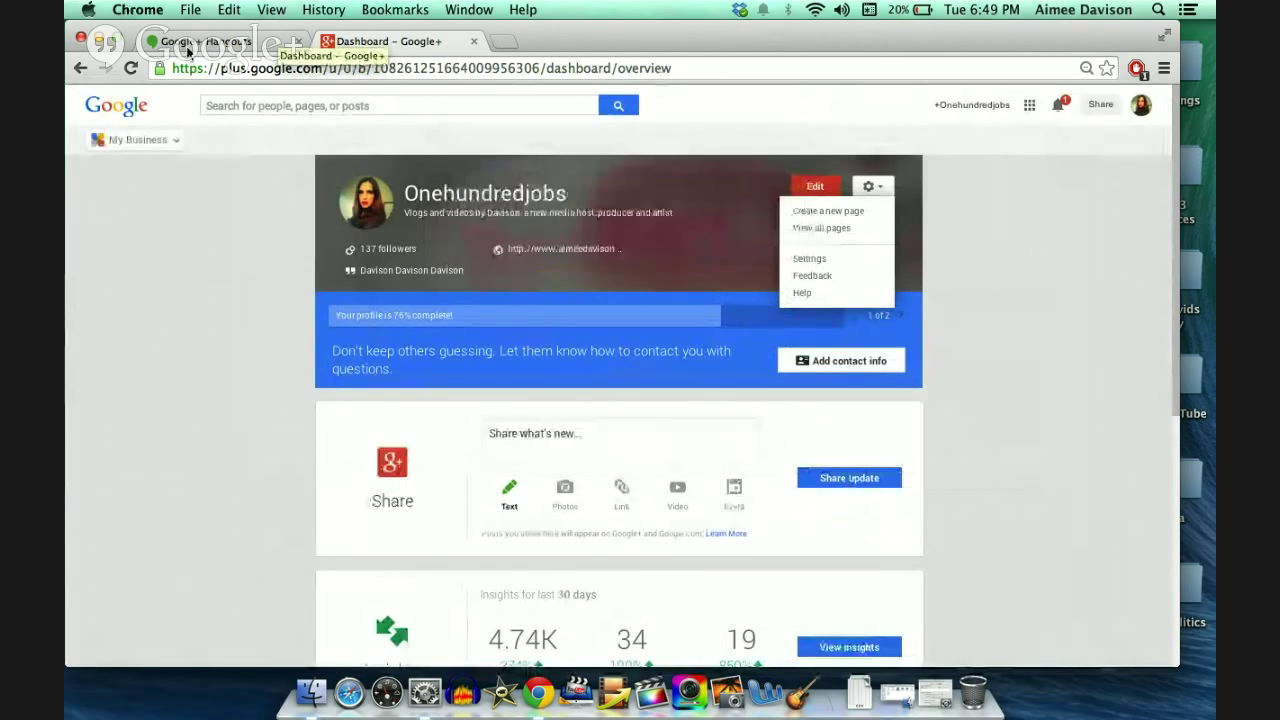
# In the live Hangout, stop screen sharing with the Screenshare sidebar icon.
pyautogui.click(187, 45)
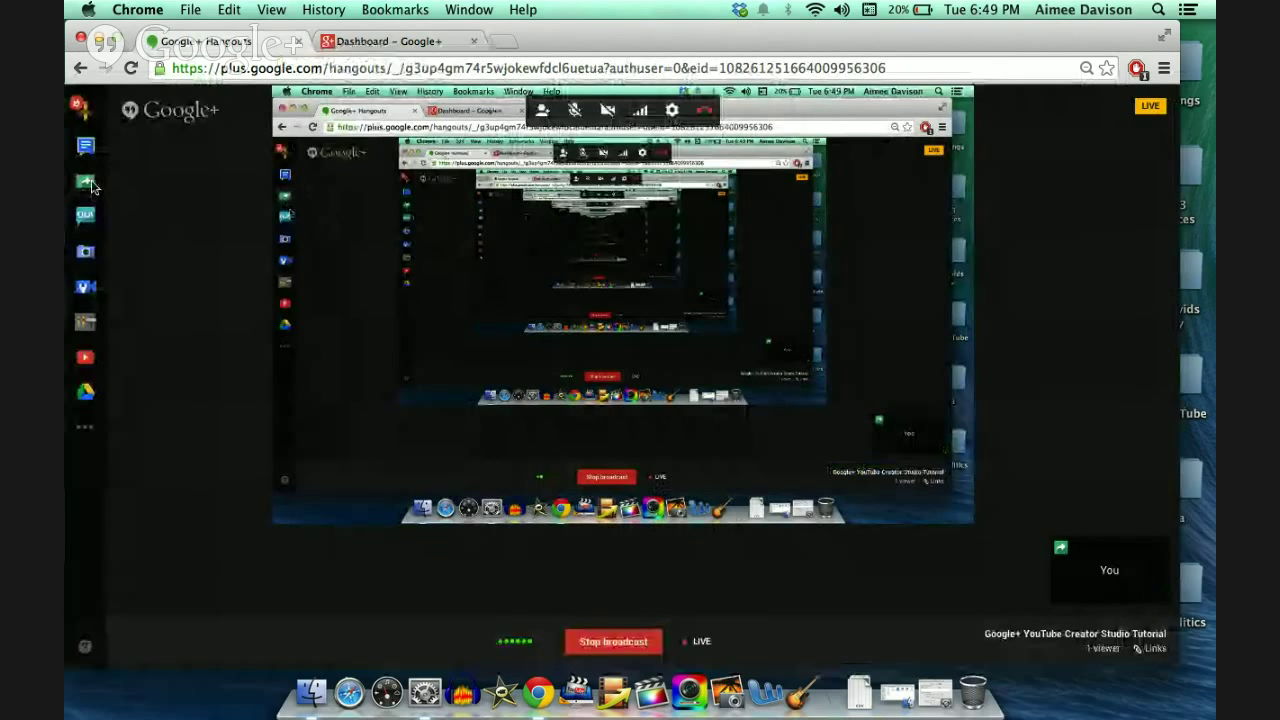
pyautogui.click(88, 184)
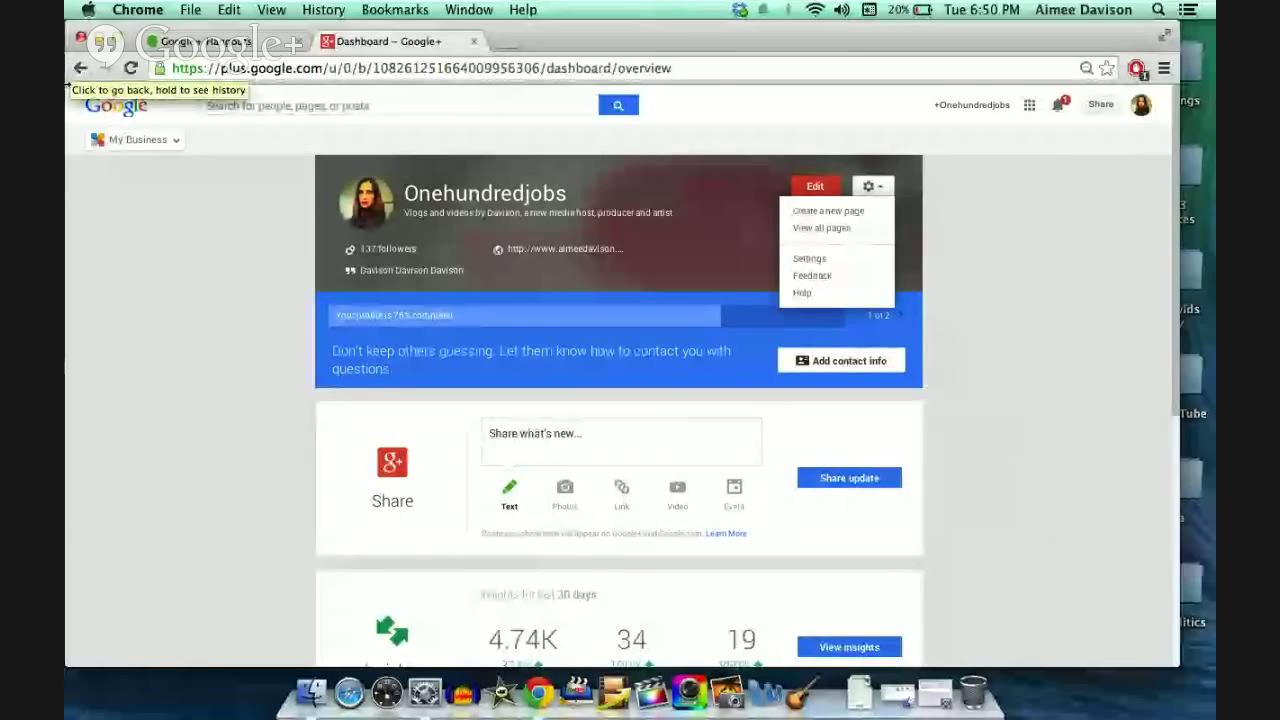
# Resume screen sharing, then go back twice to YouTube's list of 885 videos.
pyautogui.click(78, 68)
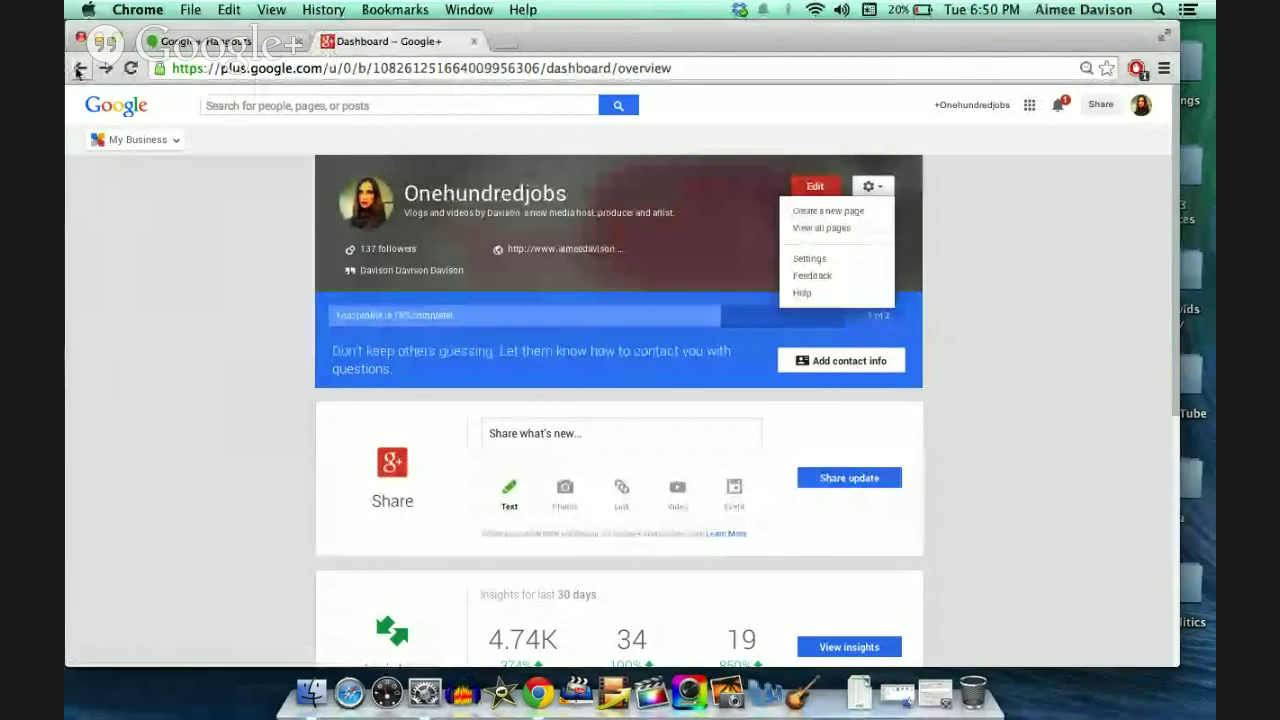
pyautogui.click(78, 68)
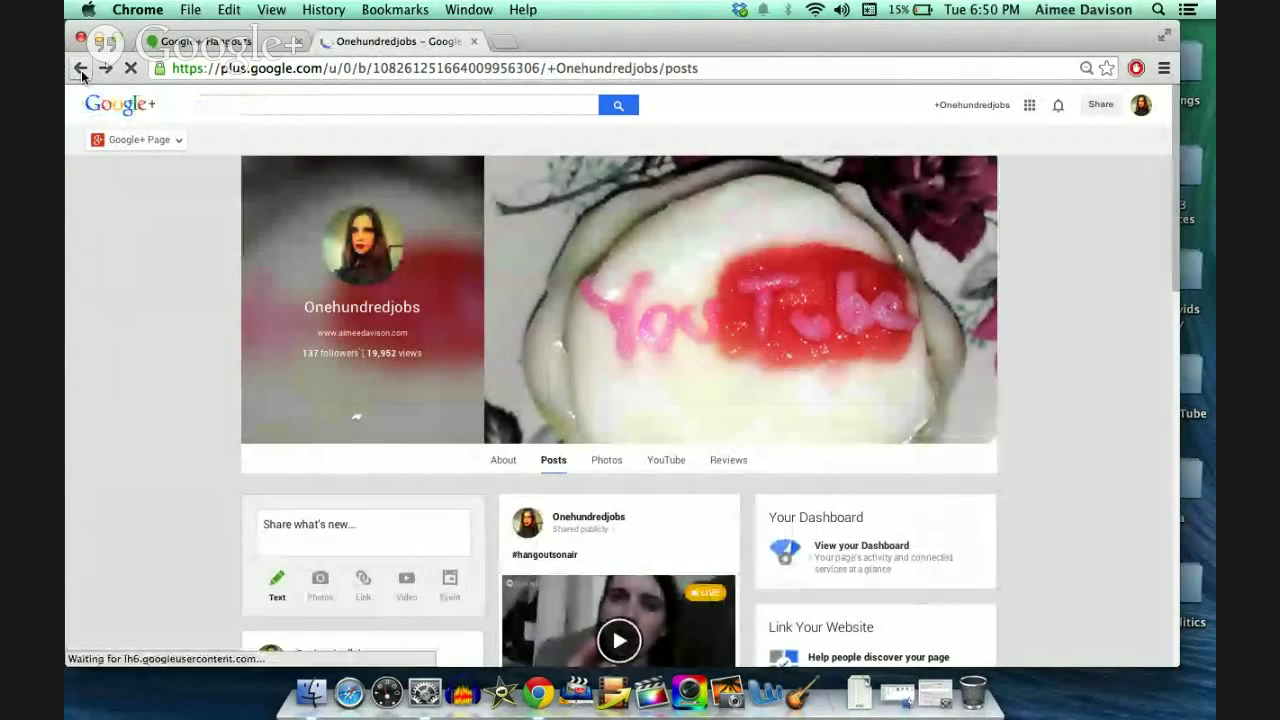
pyautogui.click(81, 70)
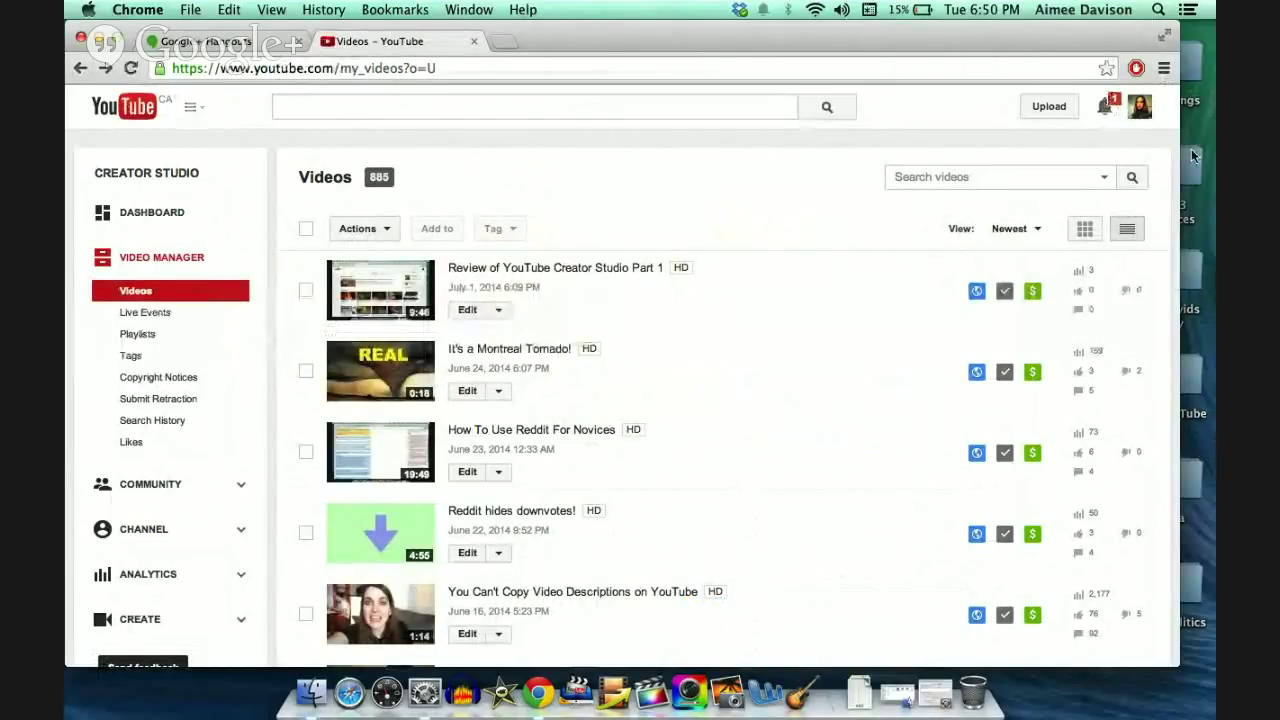
# Reopen the channel's Google+ page and its My Business dashboard through the avatar menus.
pyautogui.click(1142, 110)
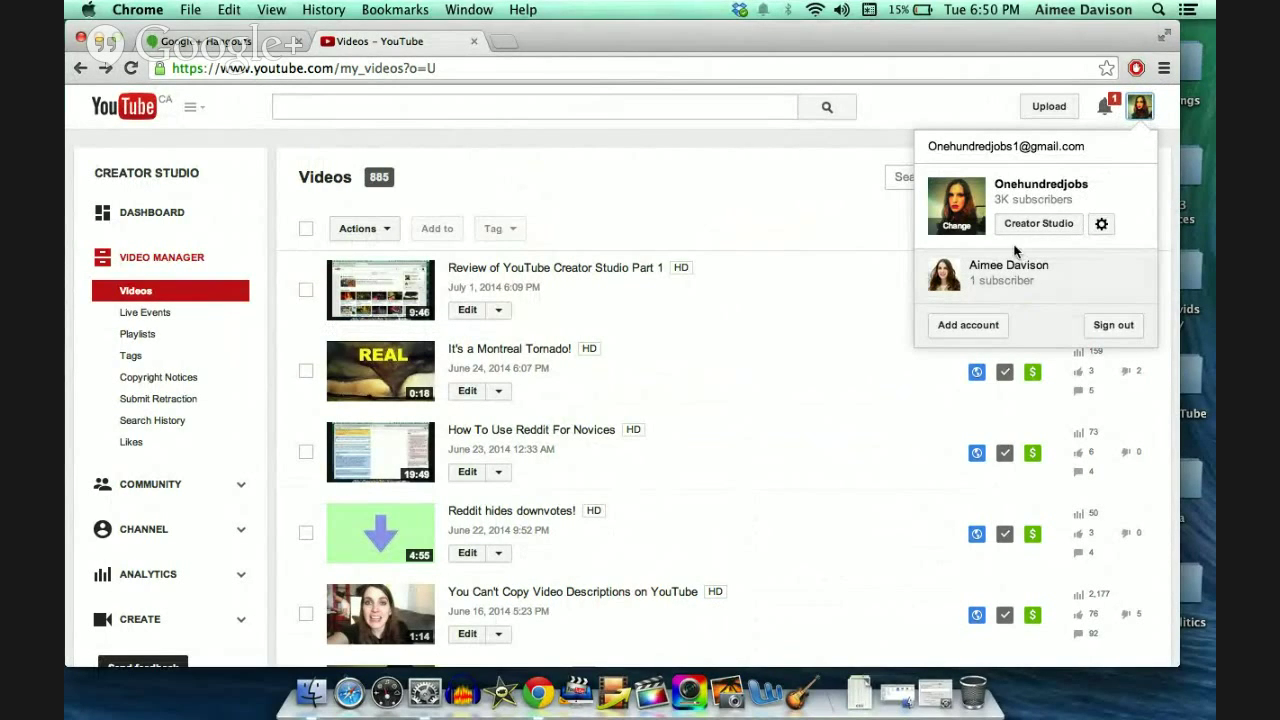
pyautogui.click(970, 210)
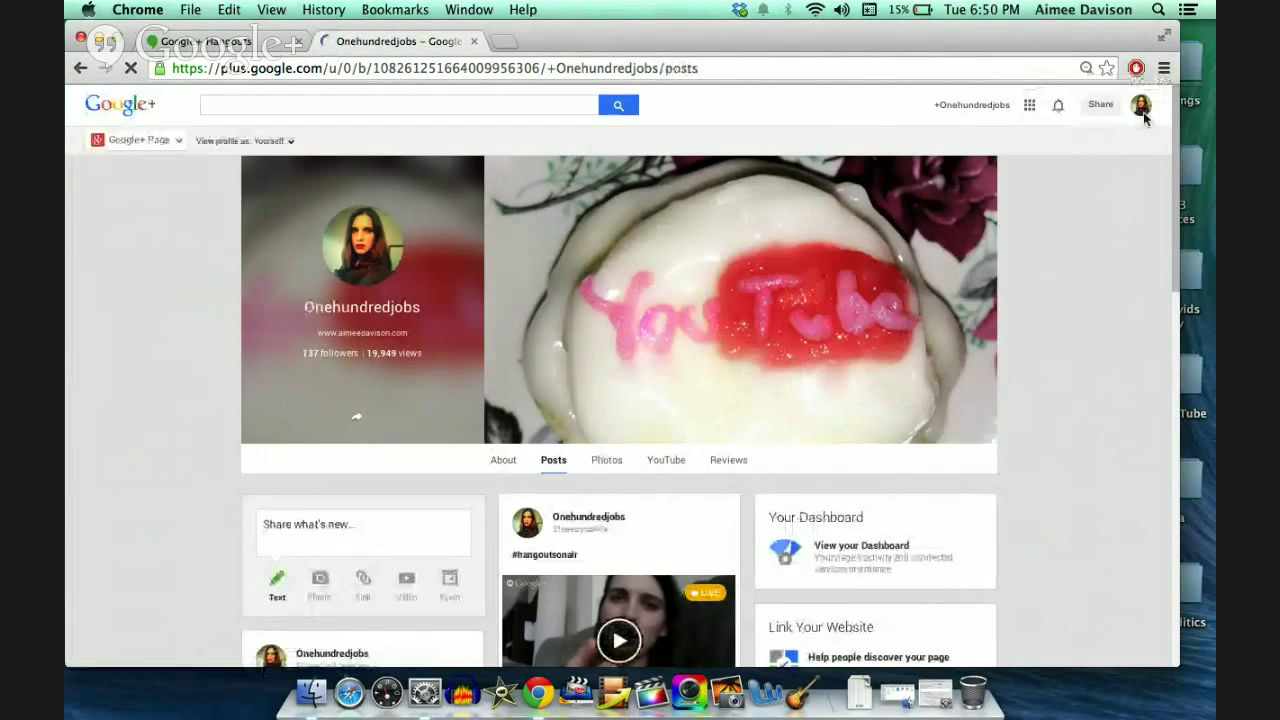
pyautogui.click(1142, 108)
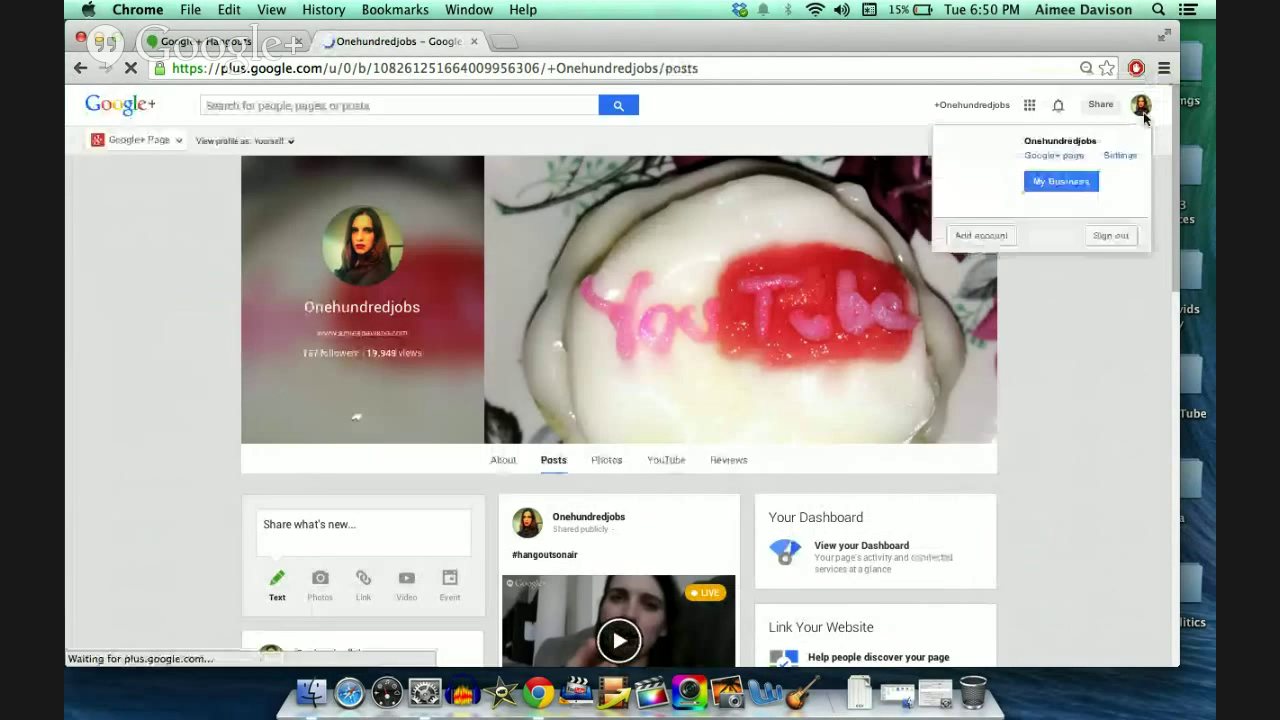
pyautogui.click(1074, 186)
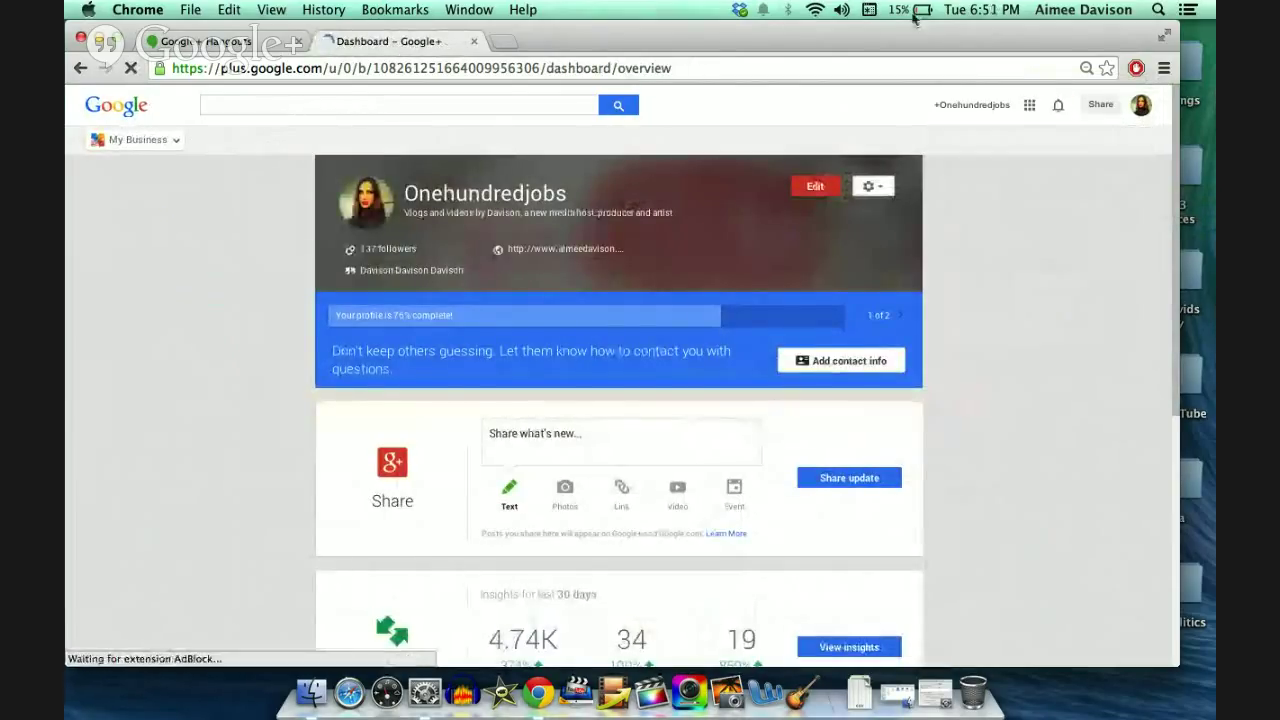
# Return via the Onehundredjobs posts view to the YouTube Videos list, then rejoin the live Hangout.
pyautogui.click(1146, 112)
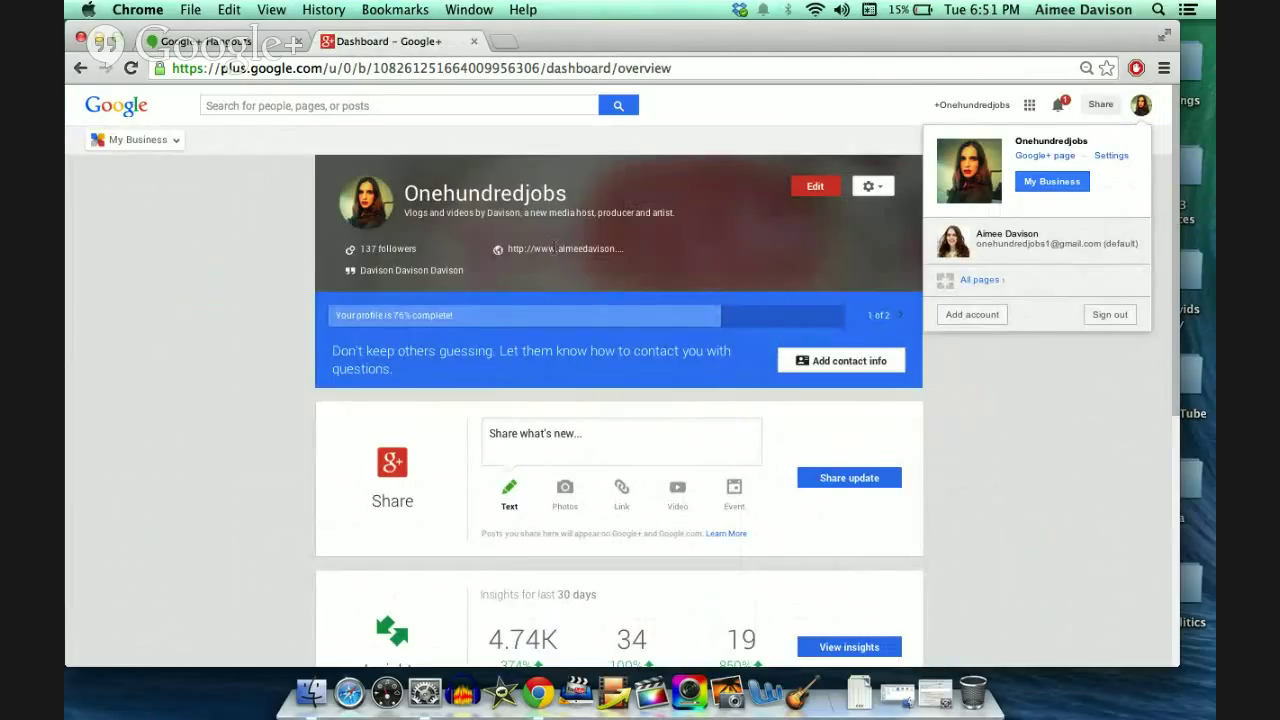
pyautogui.click(970, 181)
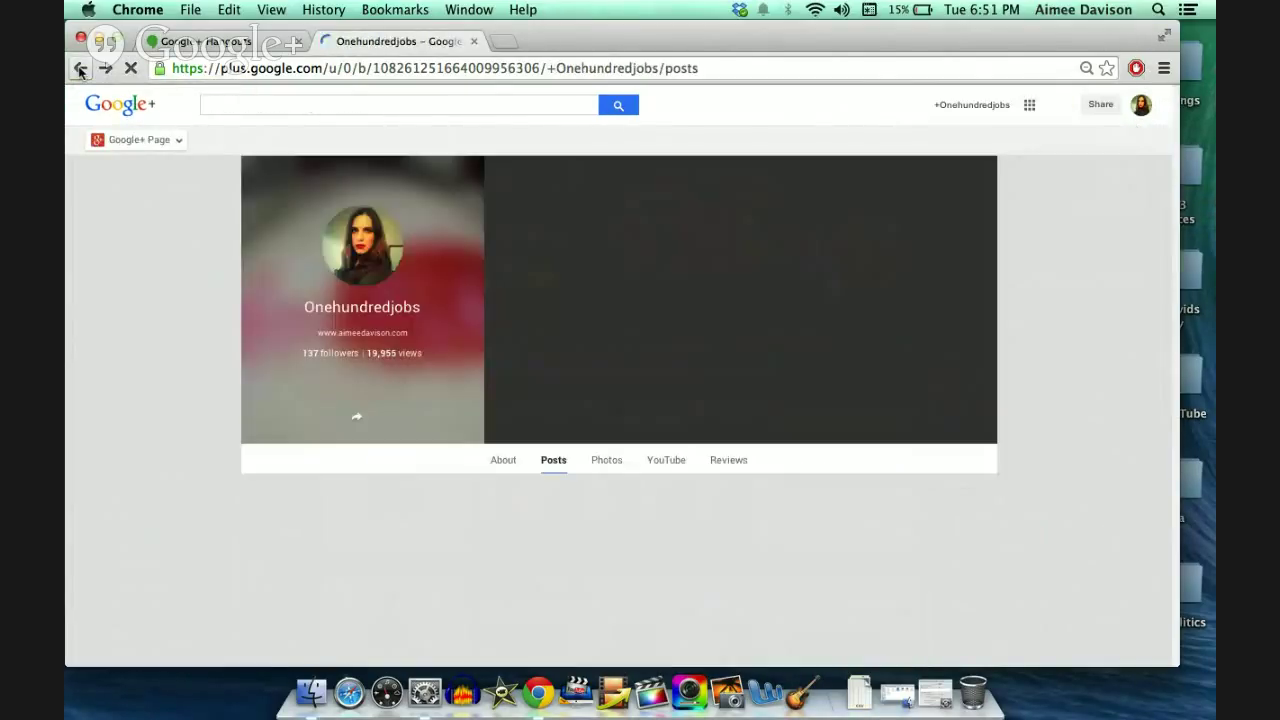
pyautogui.click(80, 68)
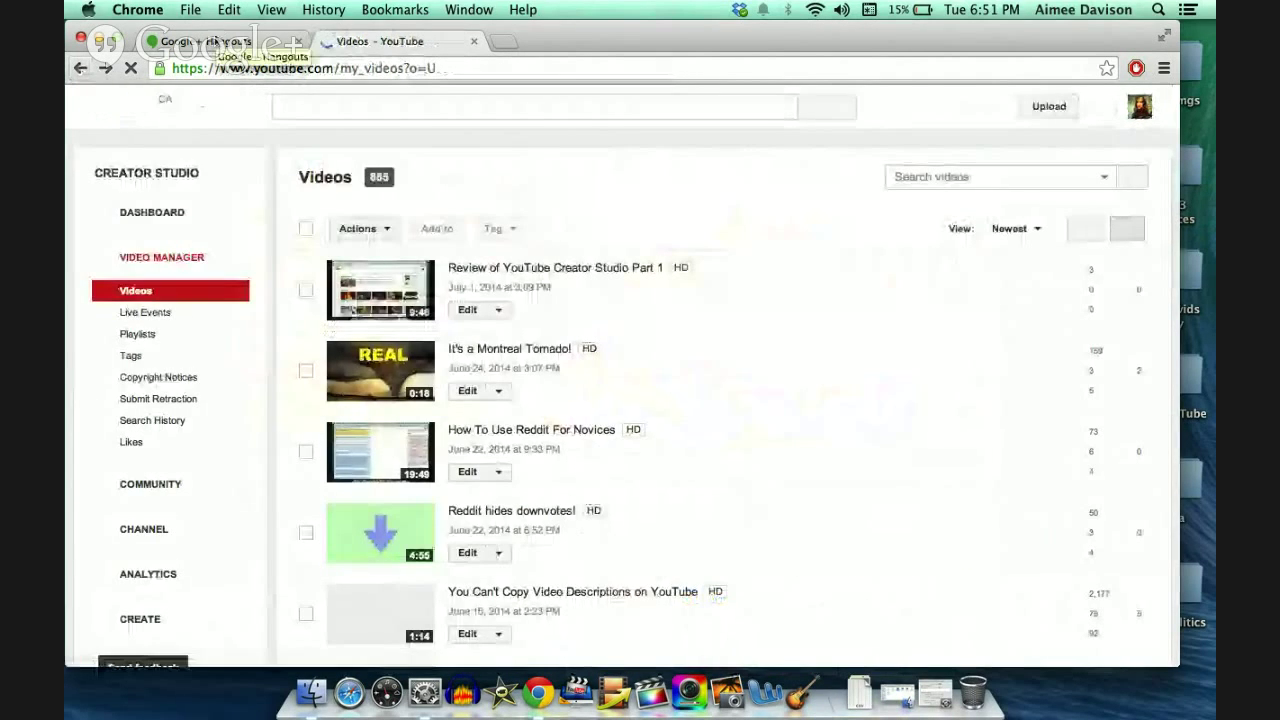
pyautogui.click(180, 41)
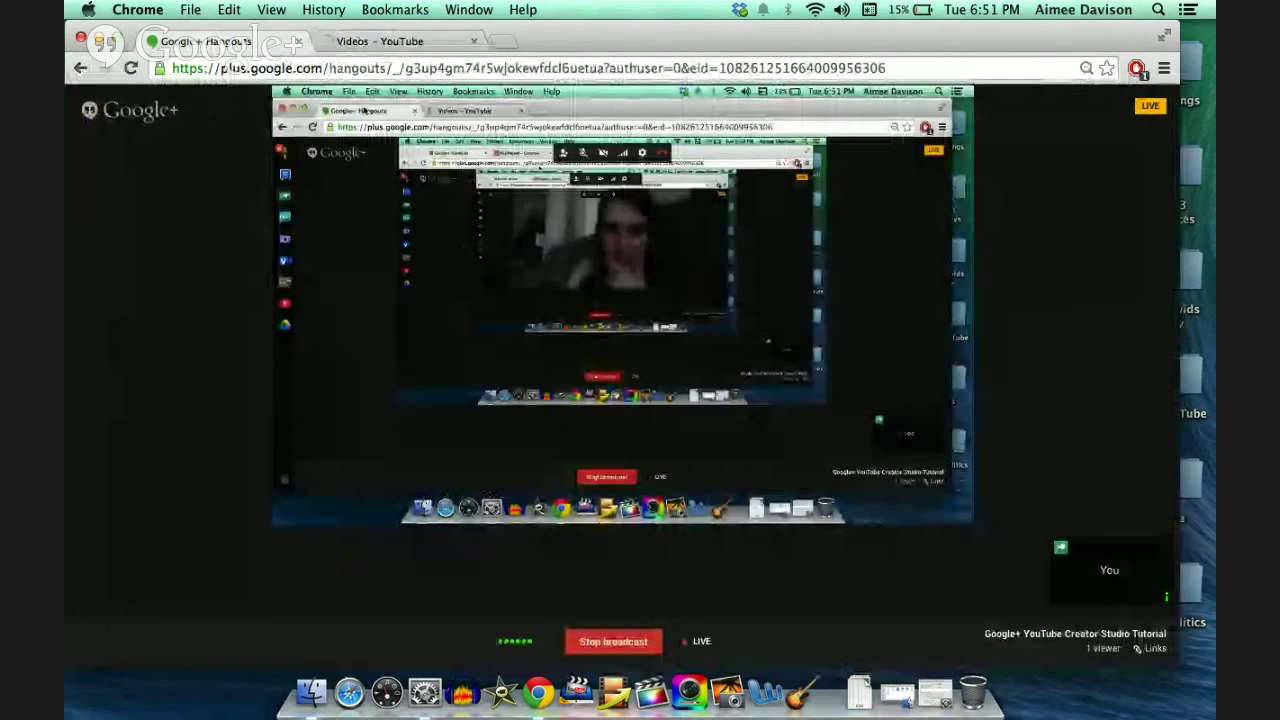
pyautogui.moveTo(86, 180)
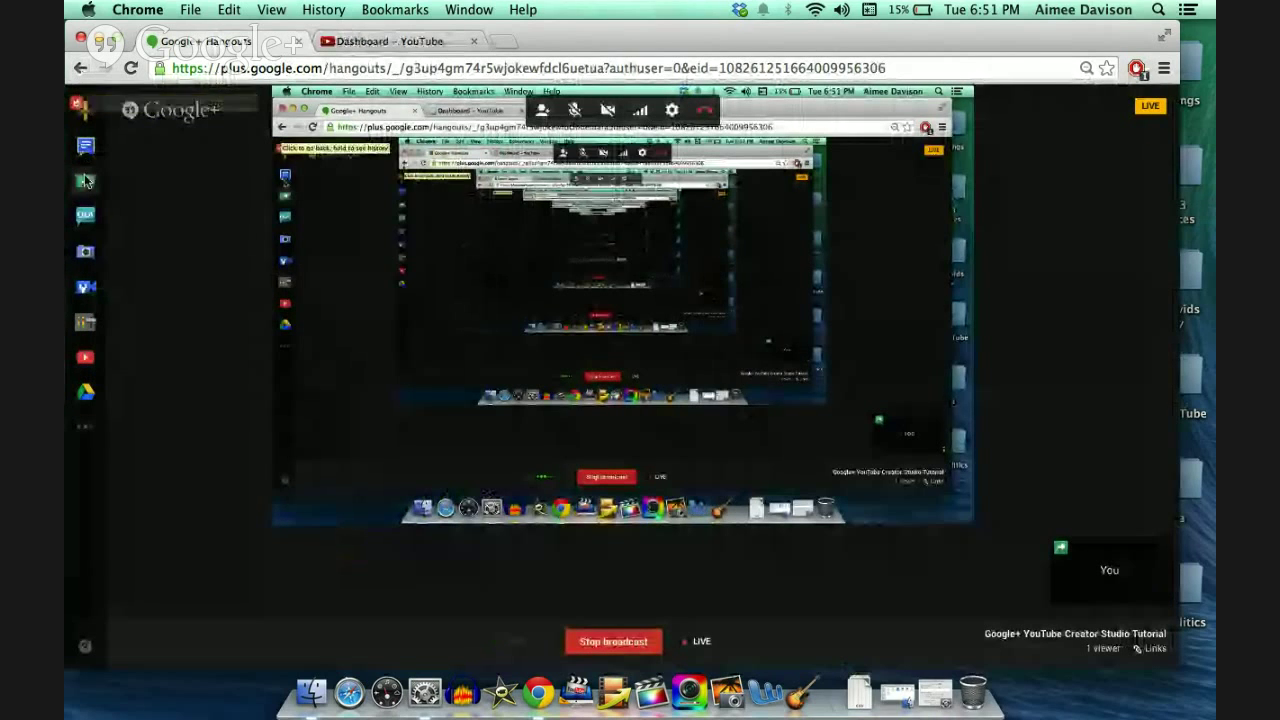